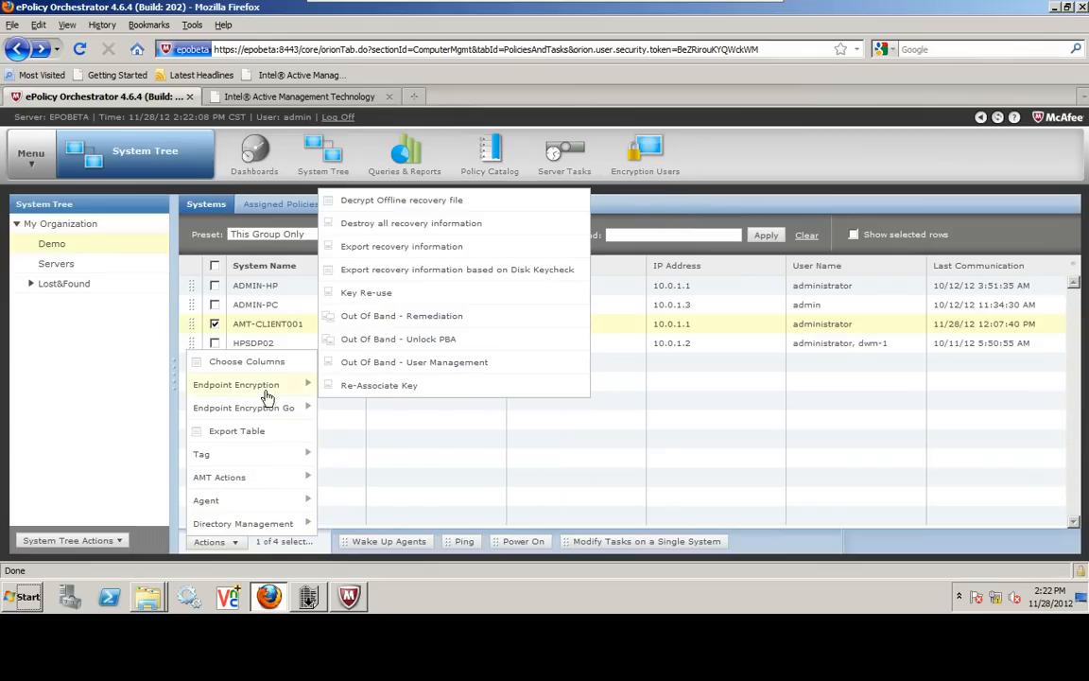
- Save an Out Of Band - Unlock PBA action for AMT-CLIENT001 with CILA only disabled and pre-boot authentication bypassed 1 time
{"action": "left_click", "coordinate": [481, 346]}
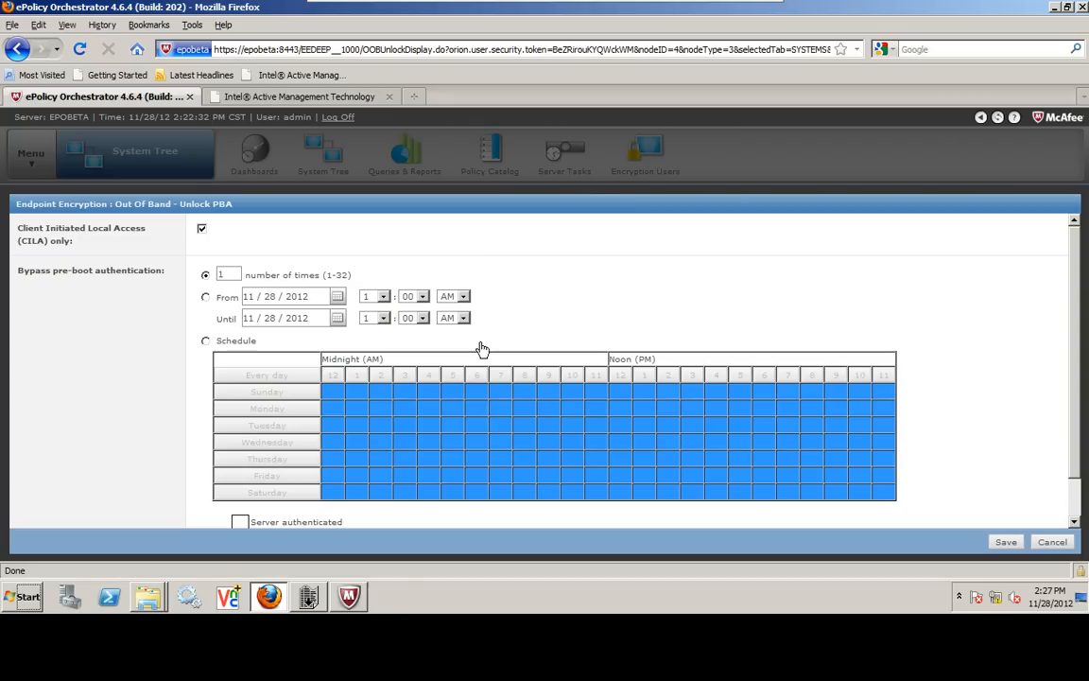
{"action": "scroll", "coordinate": [1075, 334], "scroll_direction": "down", "scroll_amount": 1}
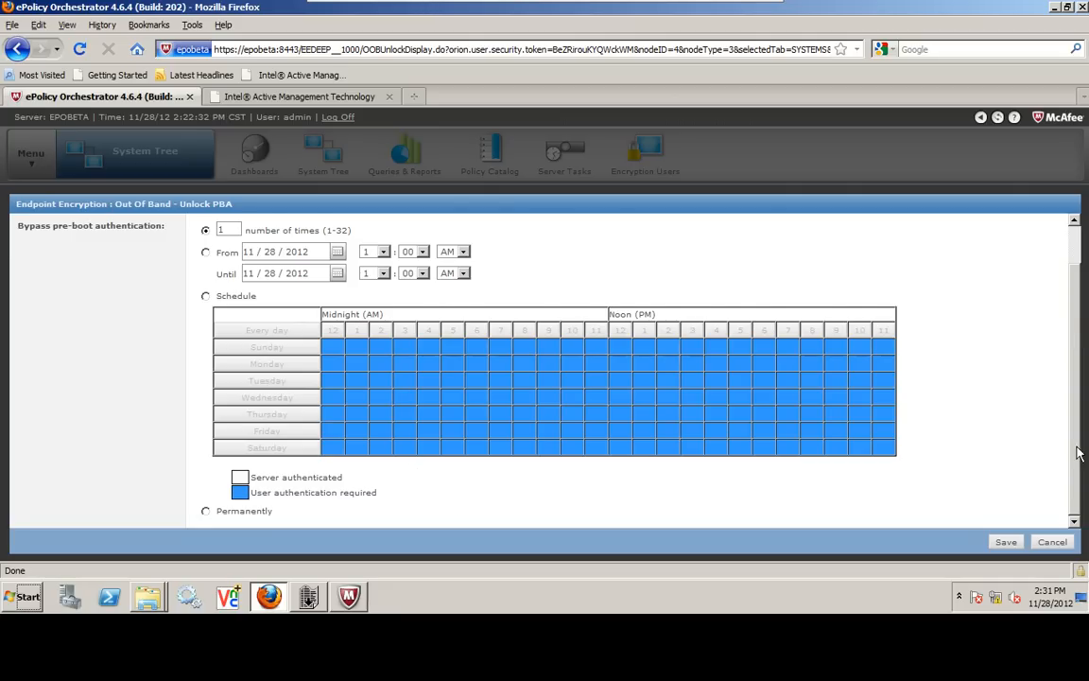
{"action": "scroll", "coordinate": [971, 410], "scroll_direction": "up", "scroll_amount": 2}
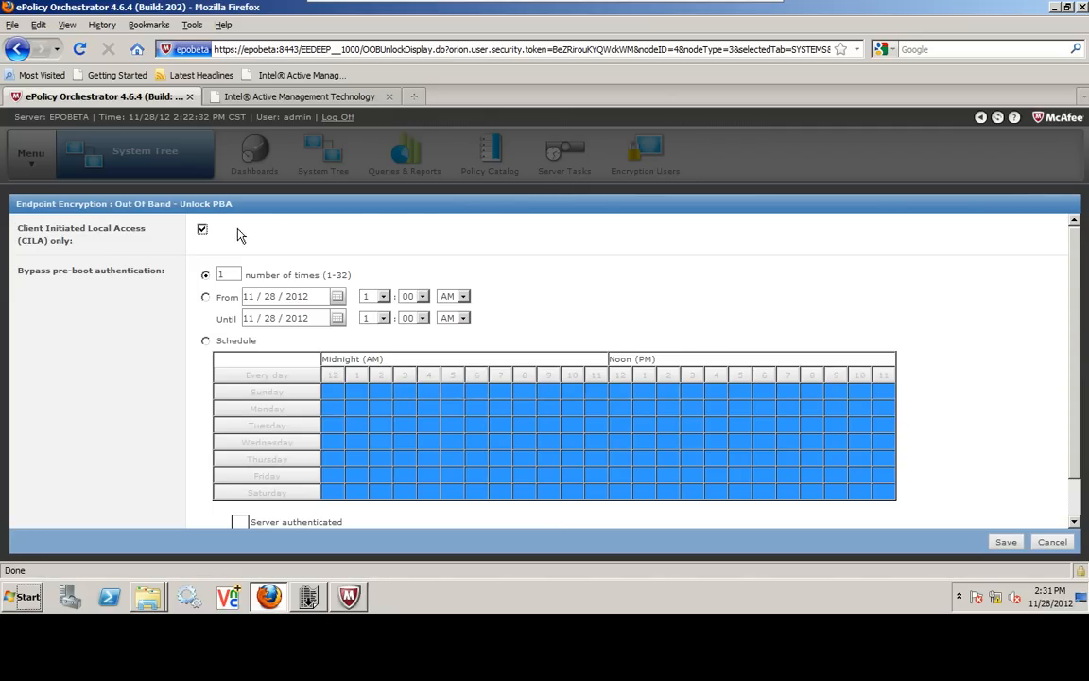
{"action": "left_click", "coordinate": [203, 230]}
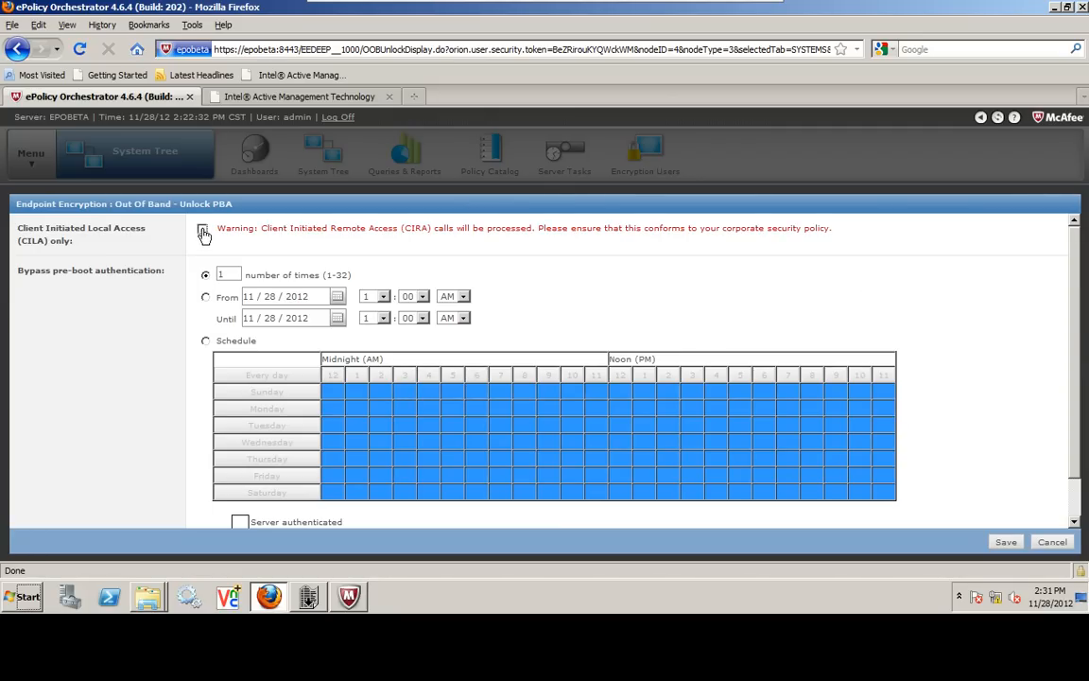
{"action": "double_click", "coordinate": [219, 274]}
{"action": "left_click", "coordinate": [228, 274]}
{"action": "left_click", "coordinate": [1008, 544]}
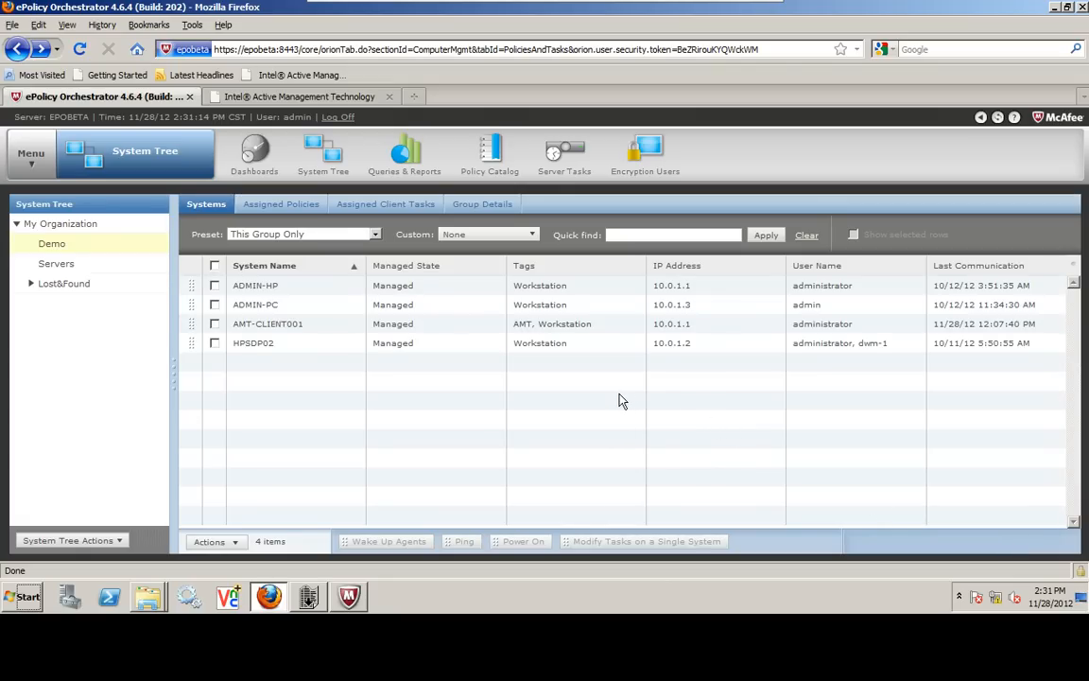
- Run the EE: Out-of-band action queue query to check the queued unlock action
{"action": "left_click", "coordinate": [403, 161]}
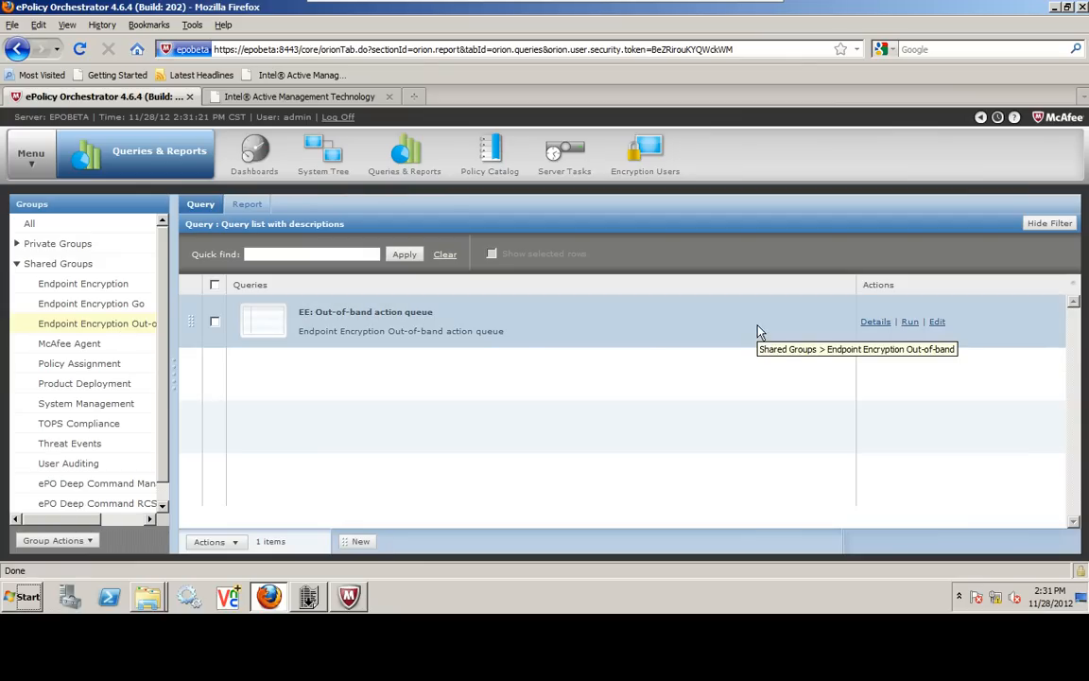
{"action": "left_click", "coordinate": [911, 323]}
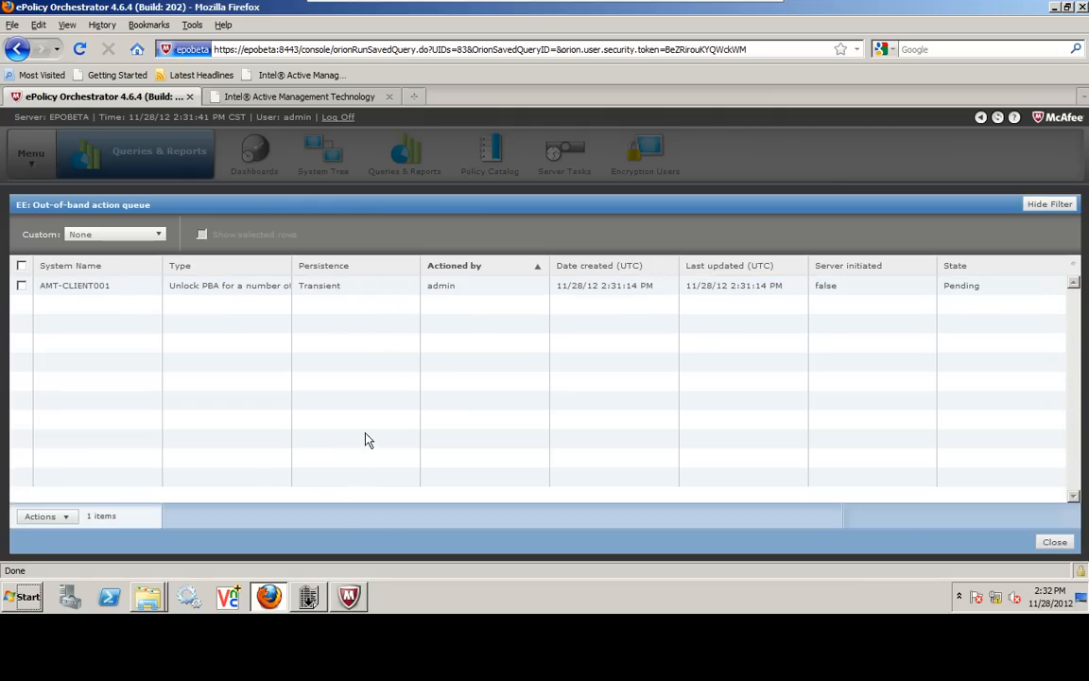
- Switch to McAfee KVM Viewer and connect to the computer amt-client001.mcafeedemo4.com with the saved credentials
{"action": "left_click", "coordinate": [349, 597]}
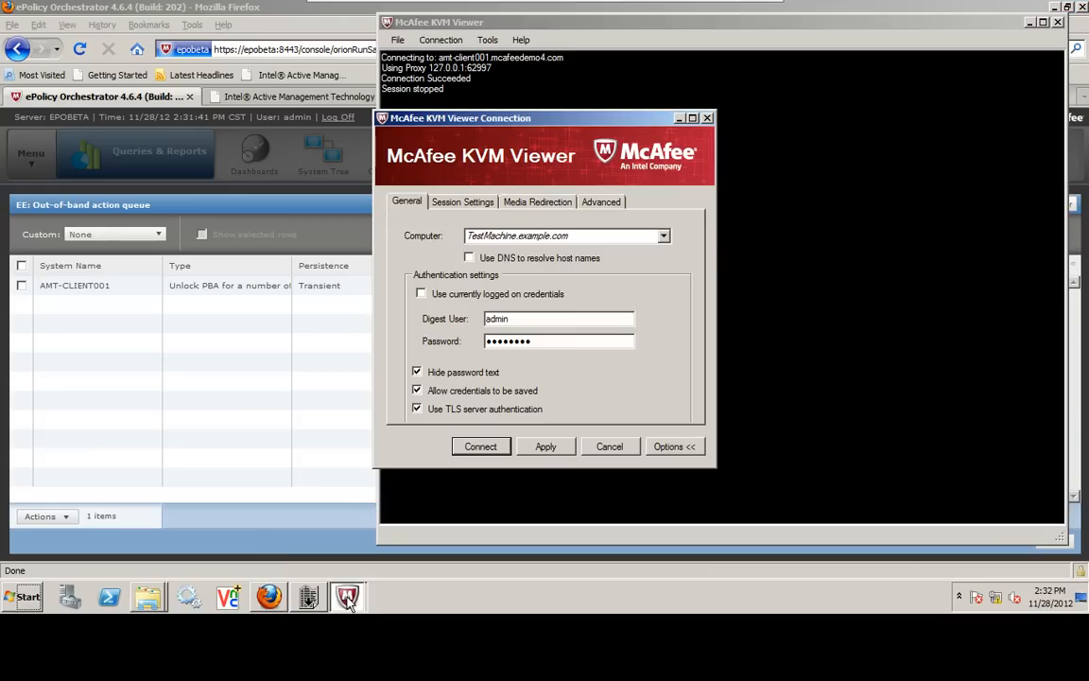
{"action": "double_click", "coordinate": [539, 236]}
{"action": "type", "text": "amt-client001.mcafeedemo4"}
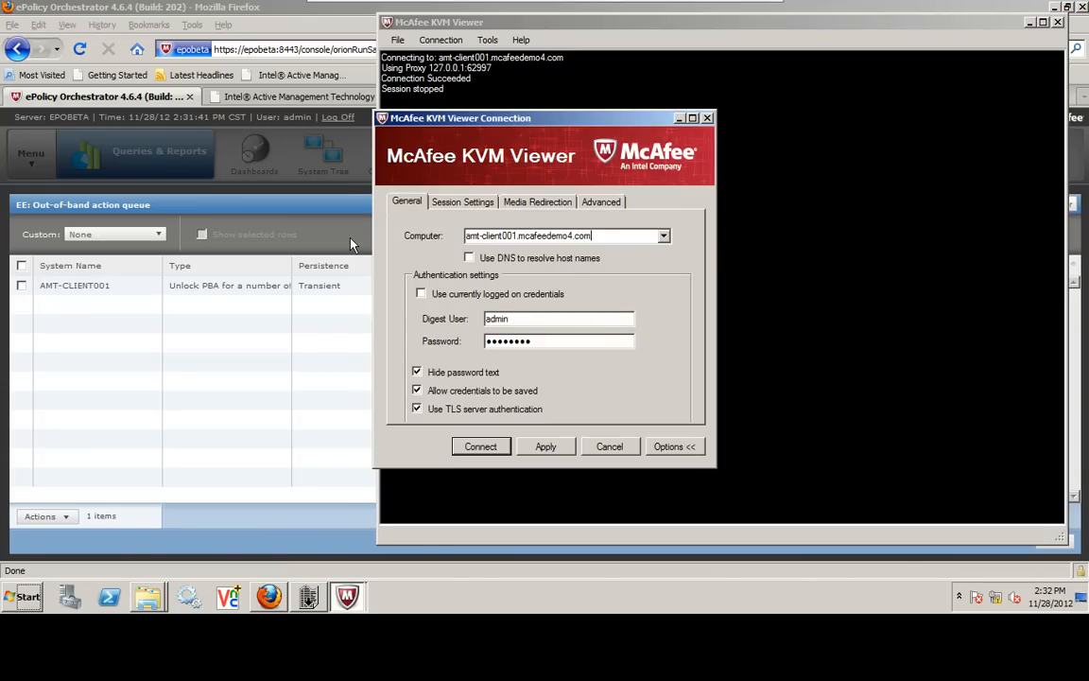
{"action": "key", "text": "Return"}
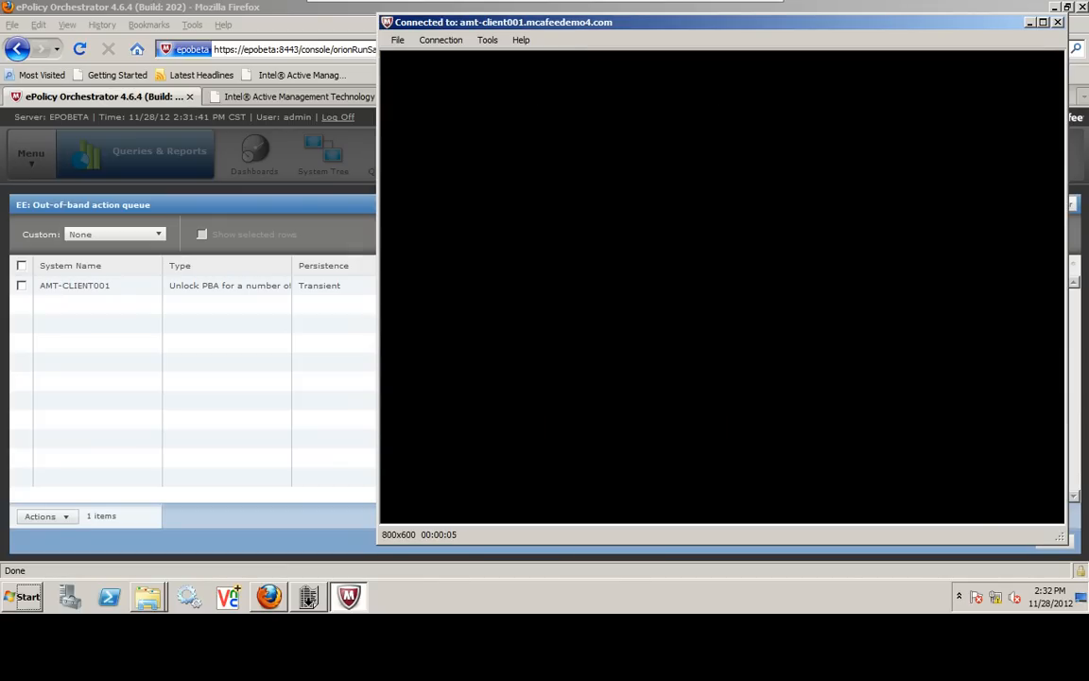
- Power up the connected client remotely with the viewer's Power Control
{"action": "left_click", "coordinate": [487, 40]}
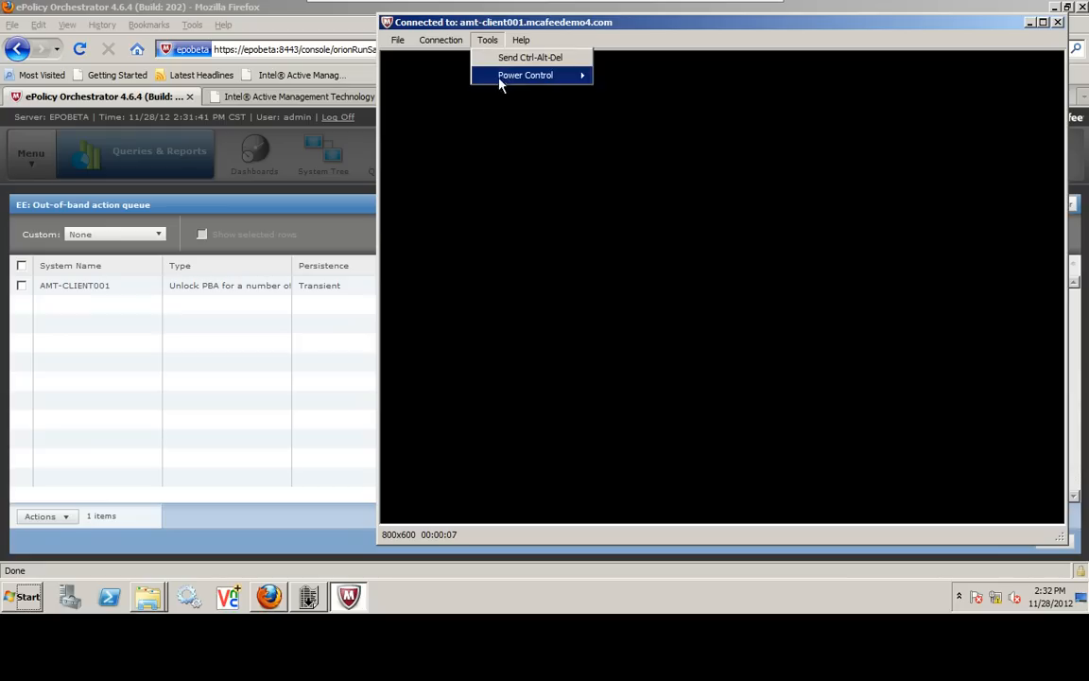
{"action": "mouse_move", "coordinate": [501, 77]}
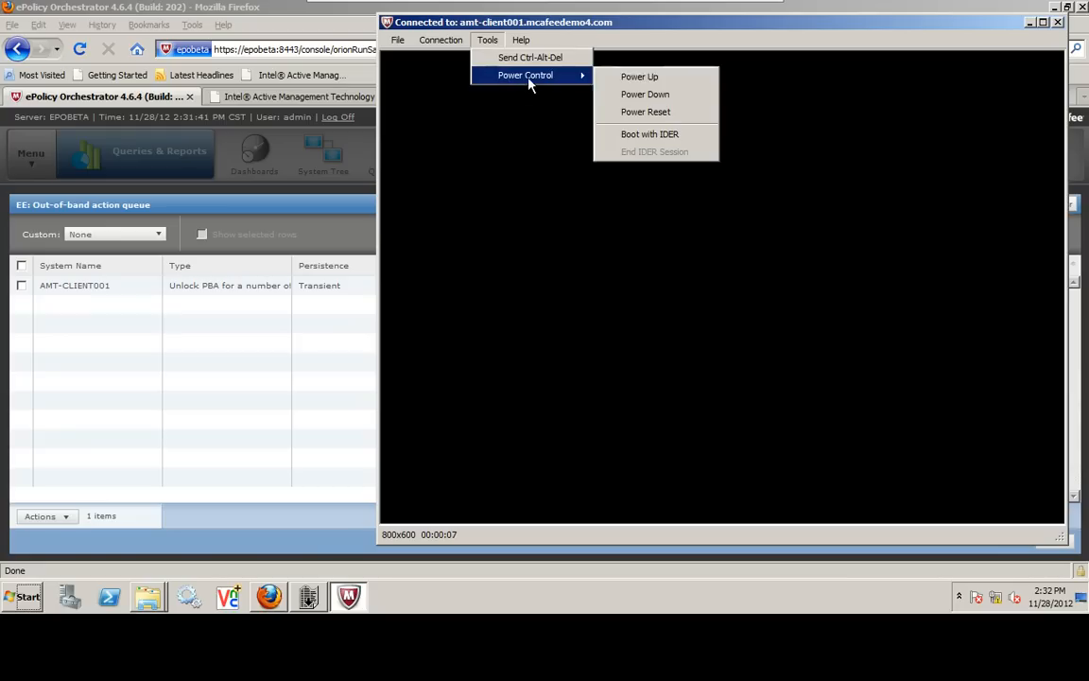
{"action": "left_click", "coordinate": [667, 76]}
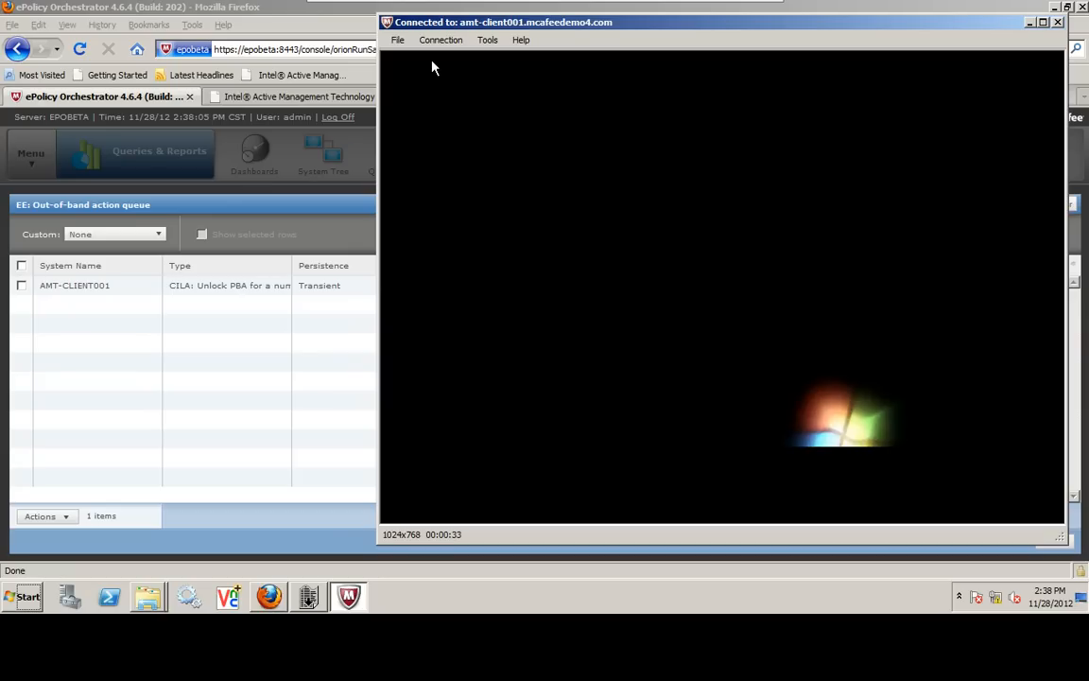
- Return to ePolicy Orchestrator, close the query results and start the Out Of Band - Unlock PBA action for AMT-CLIENT001 in the System Tree
{"action": "left_click", "coordinate": [243, 359]}
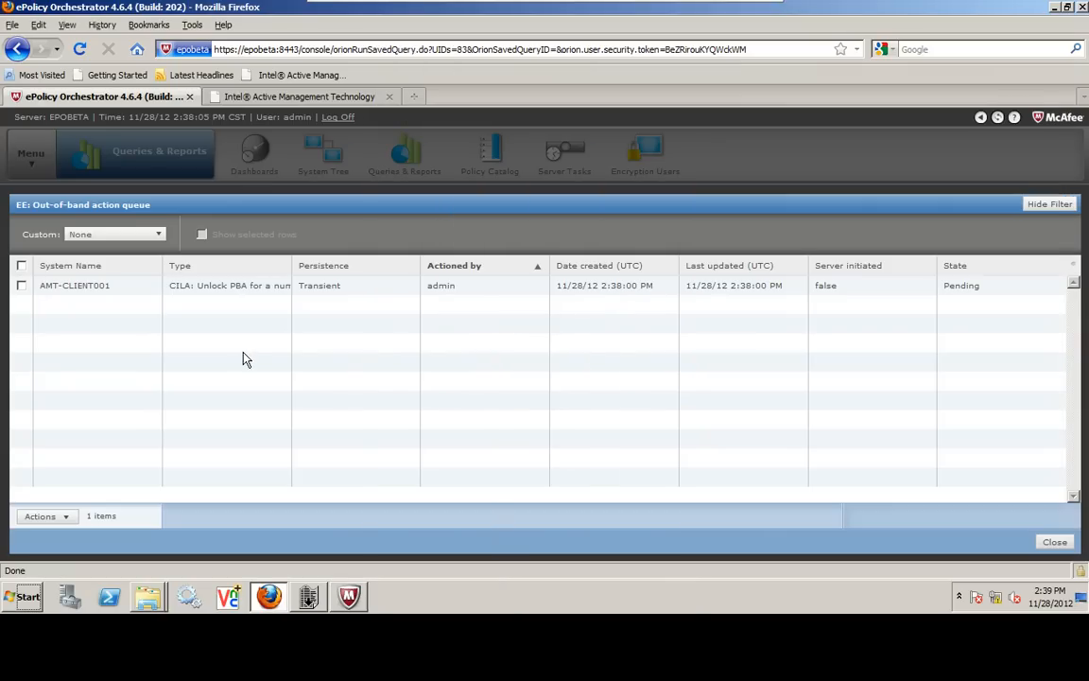
{"action": "left_click", "coordinate": [1054, 542]}
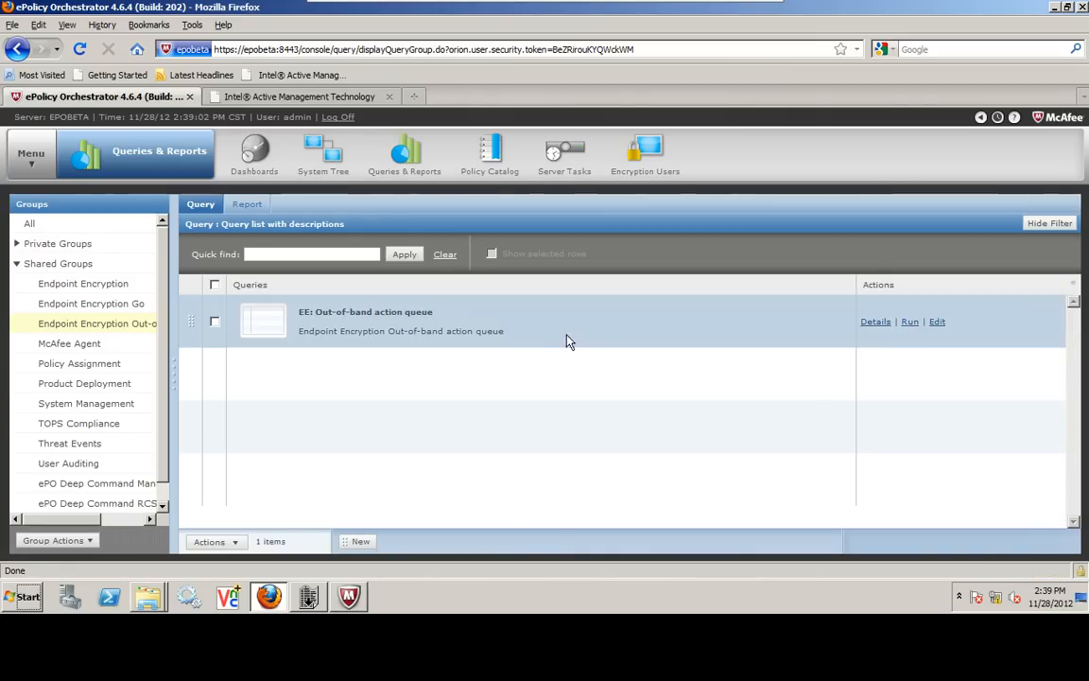
{"action": "left_click", "coordinate": [324, 154]}
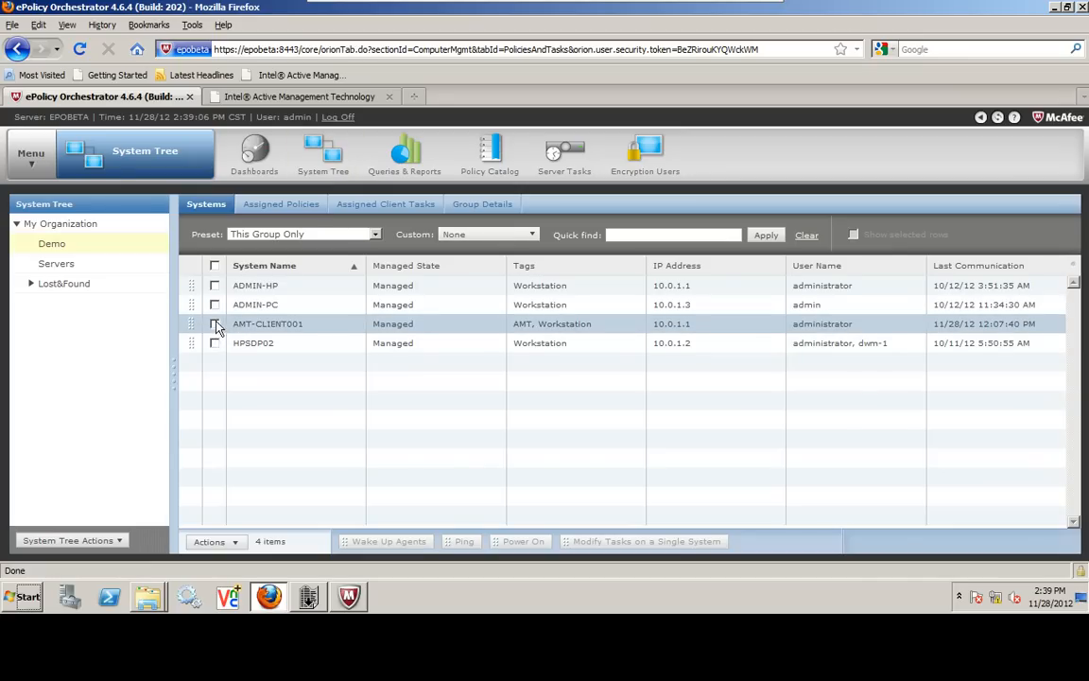
{"action": "left_click", "coordinate": [215, 323]}
{"action": "left_click", "coordinate": [211, 542]}
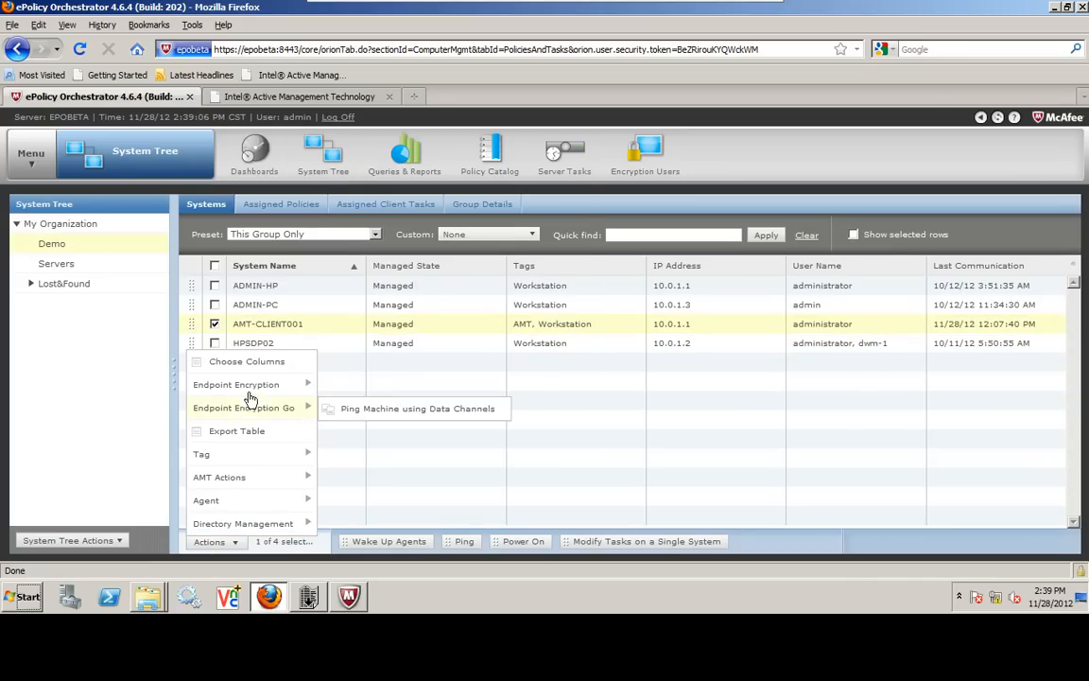
{"action": "mouse_move", "coordinate": [251, 383]}
{"action": "left_click", "coordinate": [440, 348]}
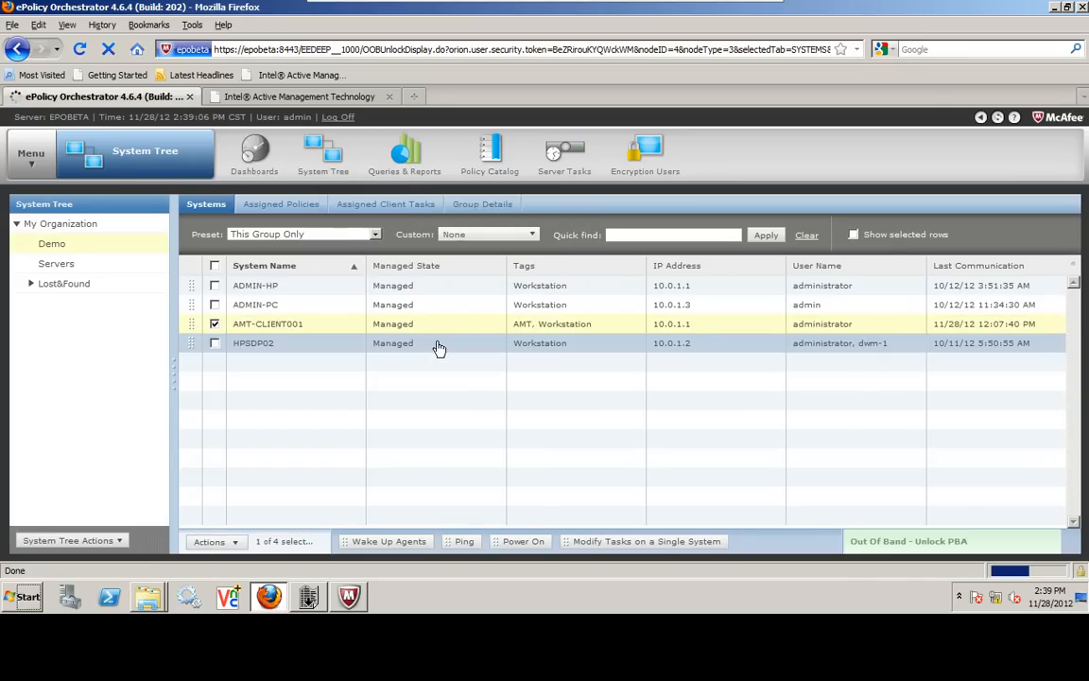
- Set the pre-boot authentication bypass to Permanently and save the unlock action
{"action": "left_click", "coordinate": [206, 298]}
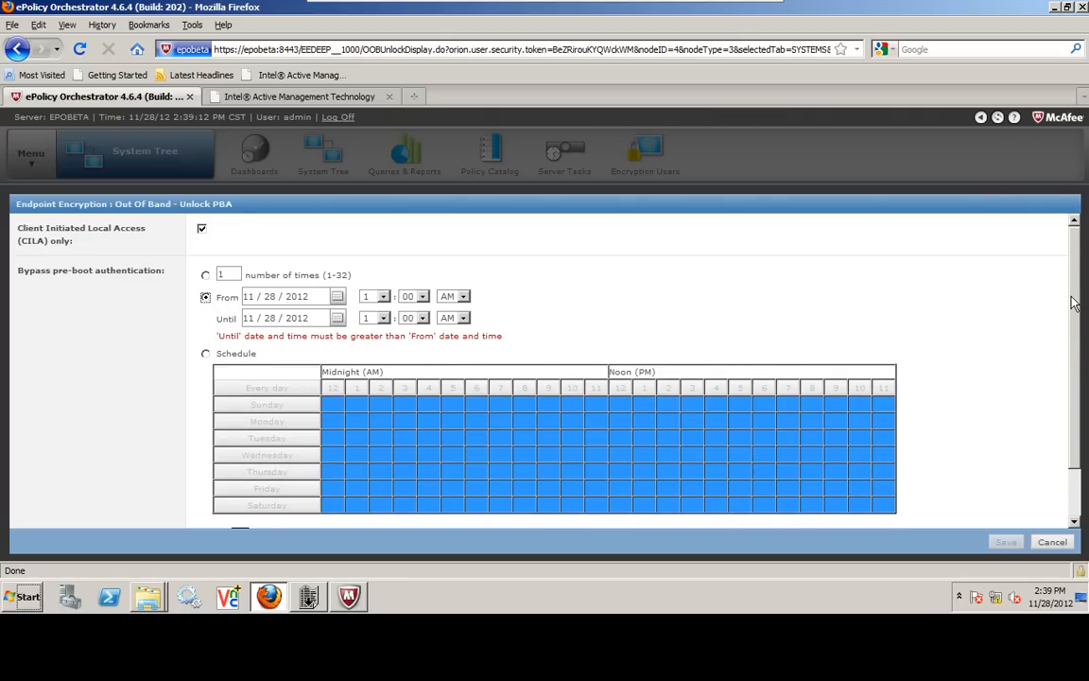
{"action": "left_click_drag", "start_coordinate": [1075, 303], "coordinate": [1078, 360]}
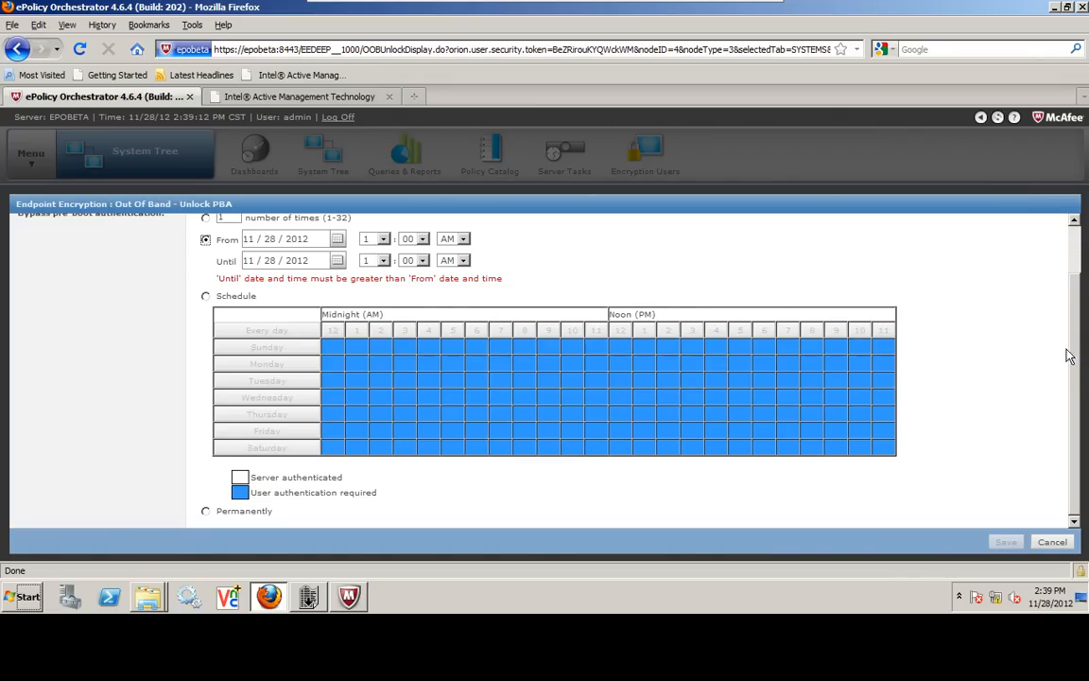
{"action": "left_click", "coordinate": [207, 512]}
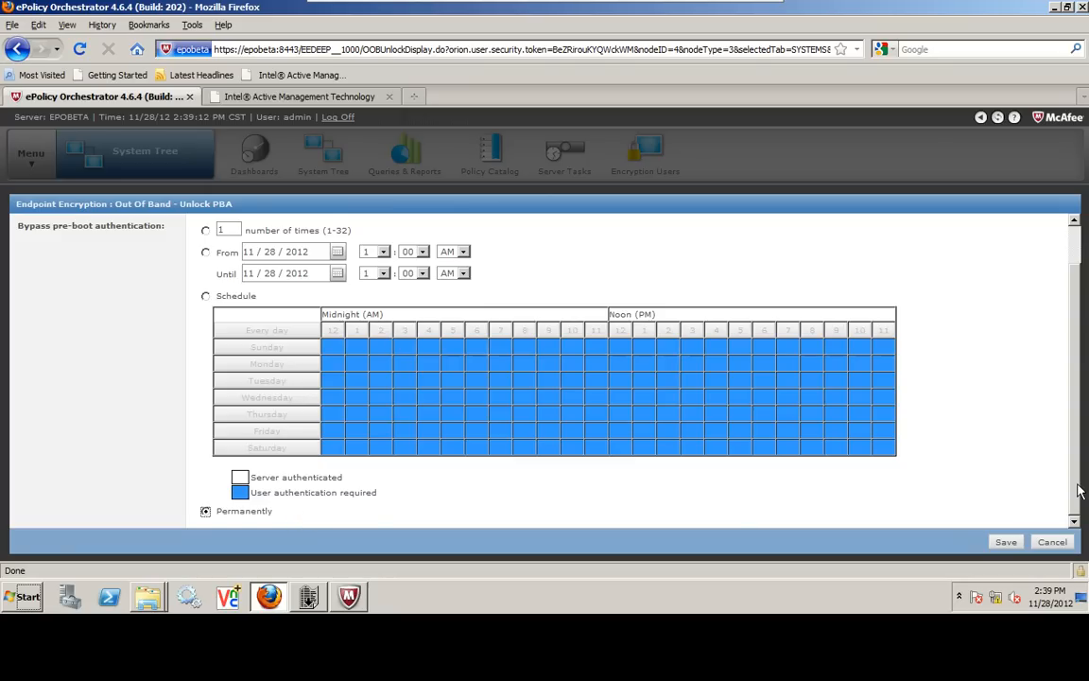
{"action": "scroll", "coordinate": [969, 369], "scroll_direction": "up", "scroll_amount": 1}
{"action": "scroll", "coordinate": [969, 369], "scroll_direction": "down", "scroll_amount": 1}
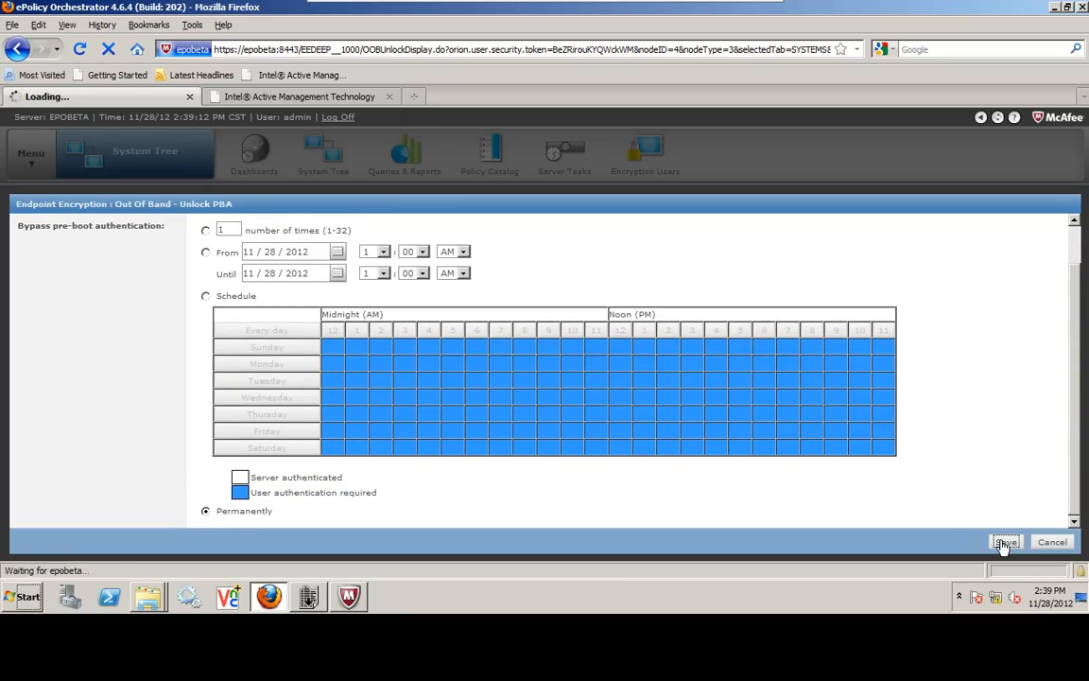
{"action": "left_click", "coordinate": [1005, 541]}
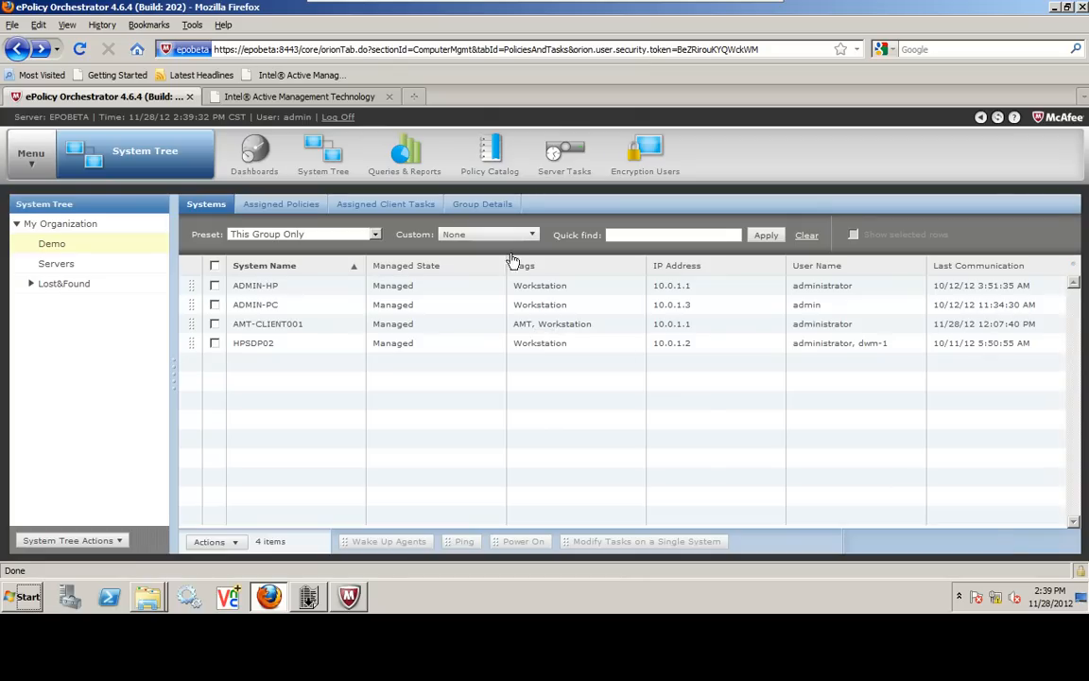
- Run the EE: Out-of-band action queue query, review the actions offered for the AMT-CLIENT001 entry and close the results
{"action": "left_click", "coordinate": [402, 167]}
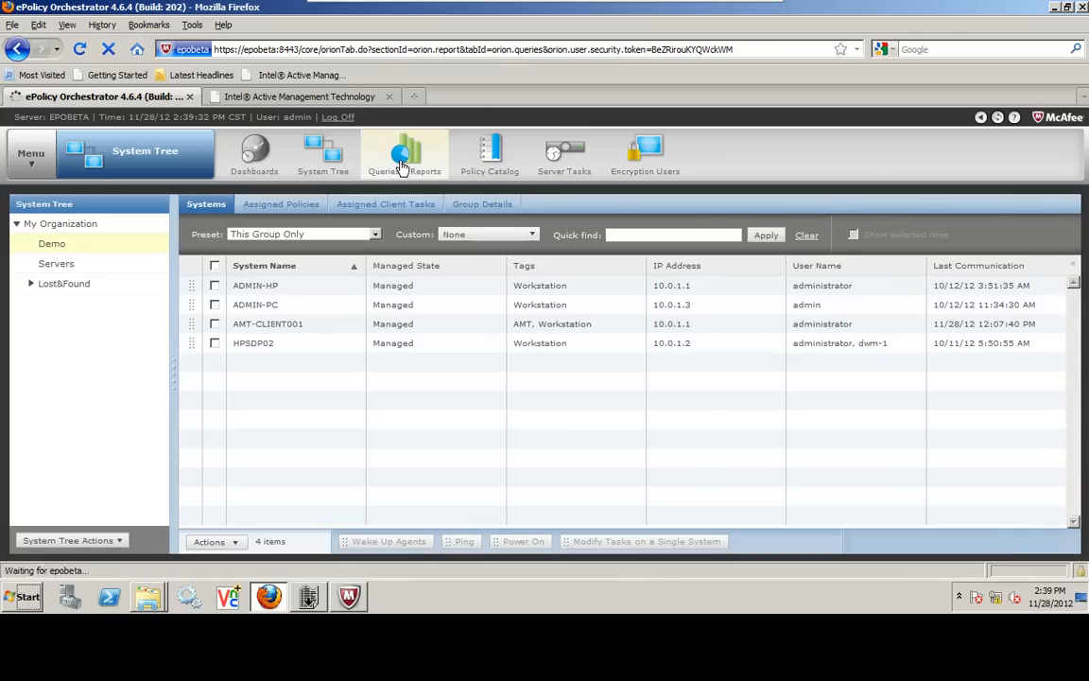
{"action": "left_click", "coordinate": [911, 323]}
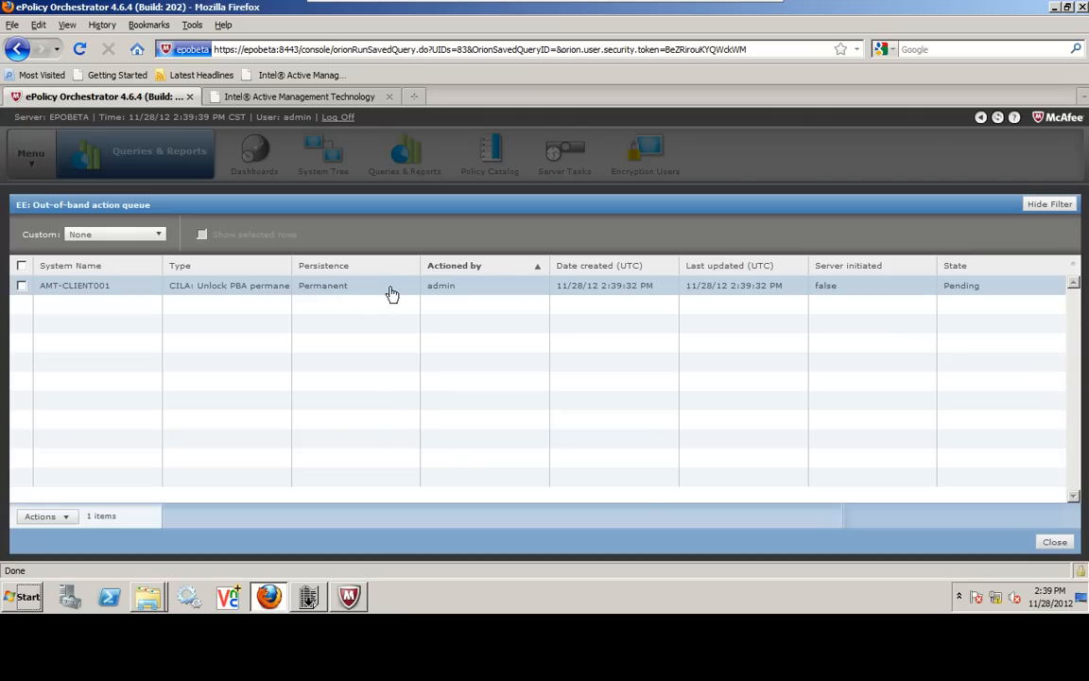
{"action": "left_click", "coordinate": [21, 284]}
{"action": "left_click", "coordinate": [43, 518]}
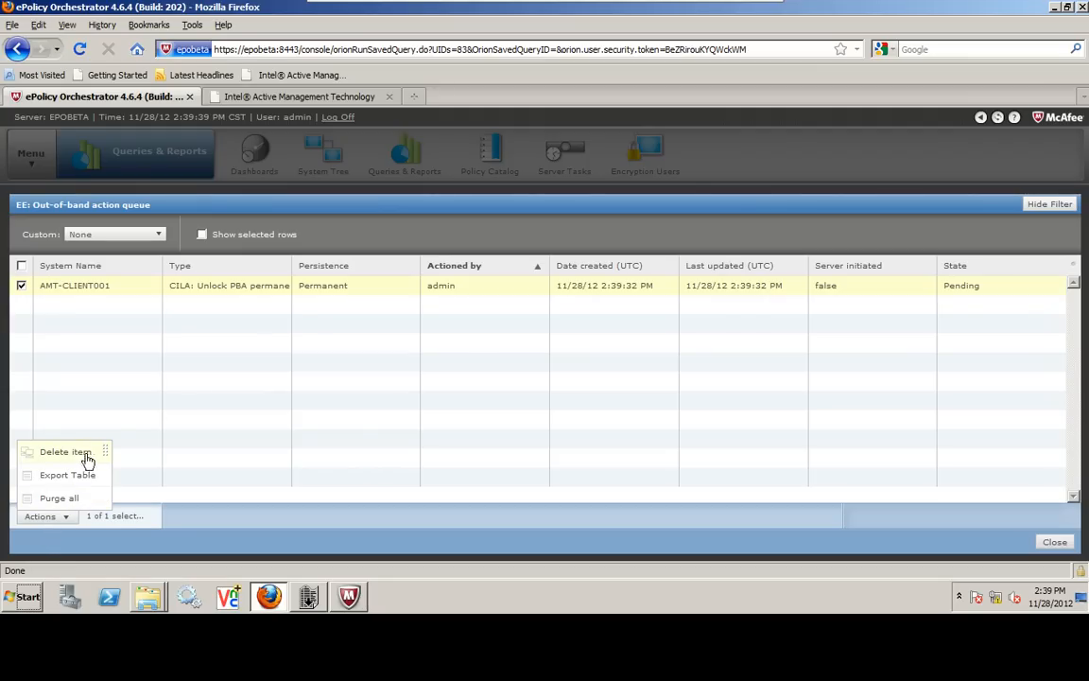
{"action": "left_click", "coordinate": [246, 336]}
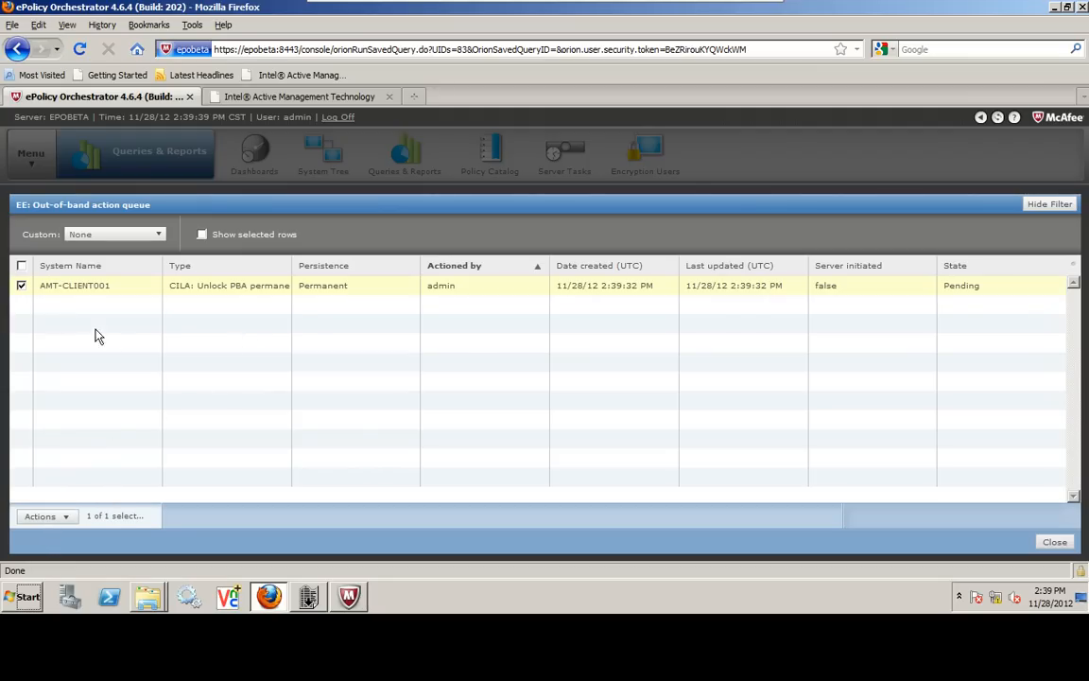
{"action": "left_click", "coordinate": [22, 285]}
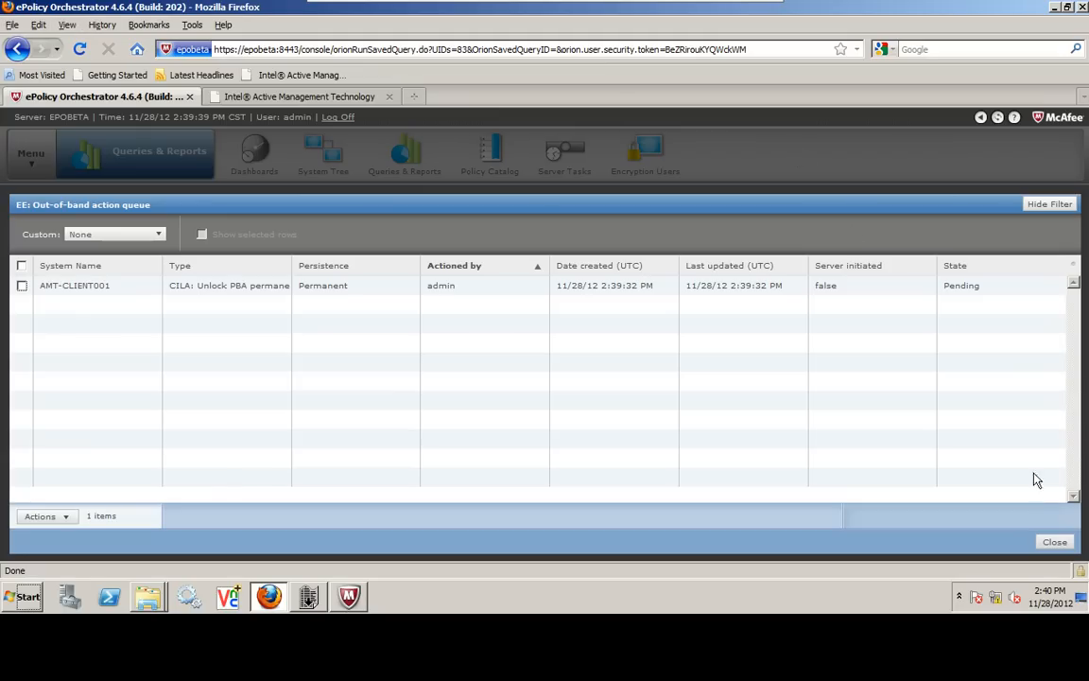
{"action": "left_click", "coordinate": [1055, 541]}
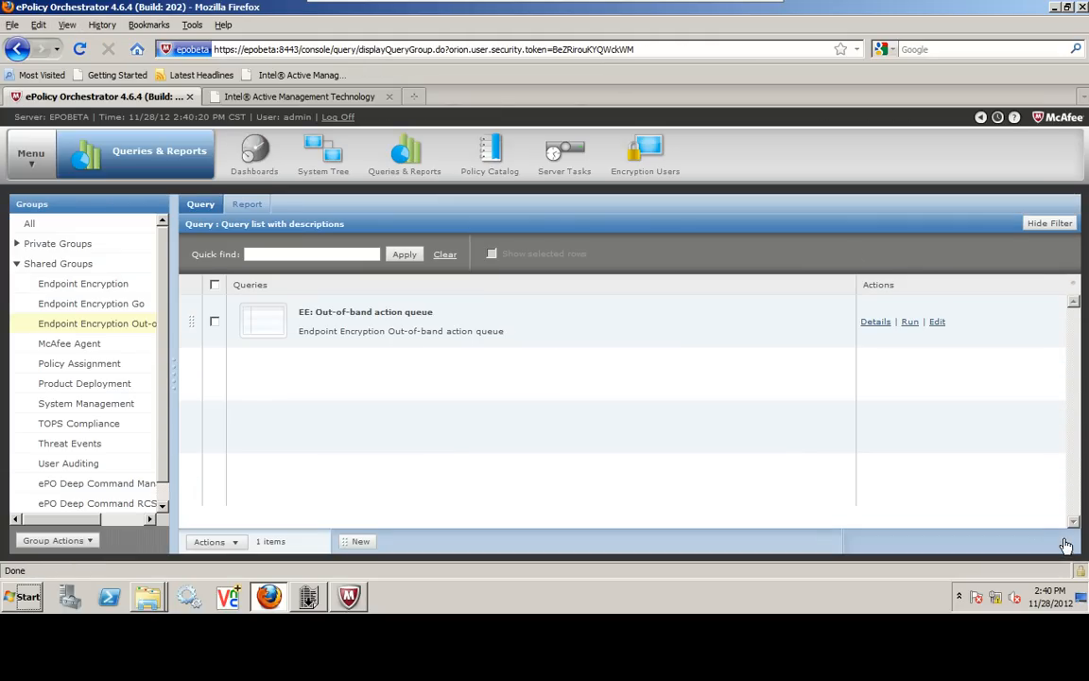
- Select AMT-CLIENT001 in the System Tree and open its Endpoint Encryption Out Of Band - Unlock PBA settings
{"action": "left_click", "coordinate": [327, 167]}
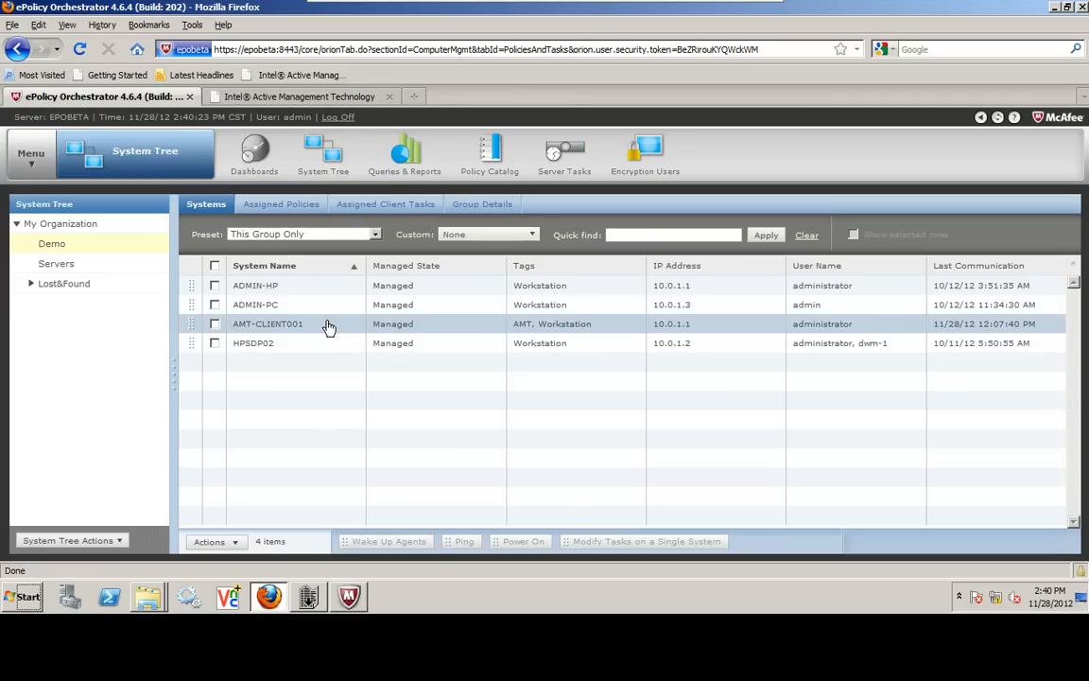
{"action": "left_click", "coordinate": [215, 324]}
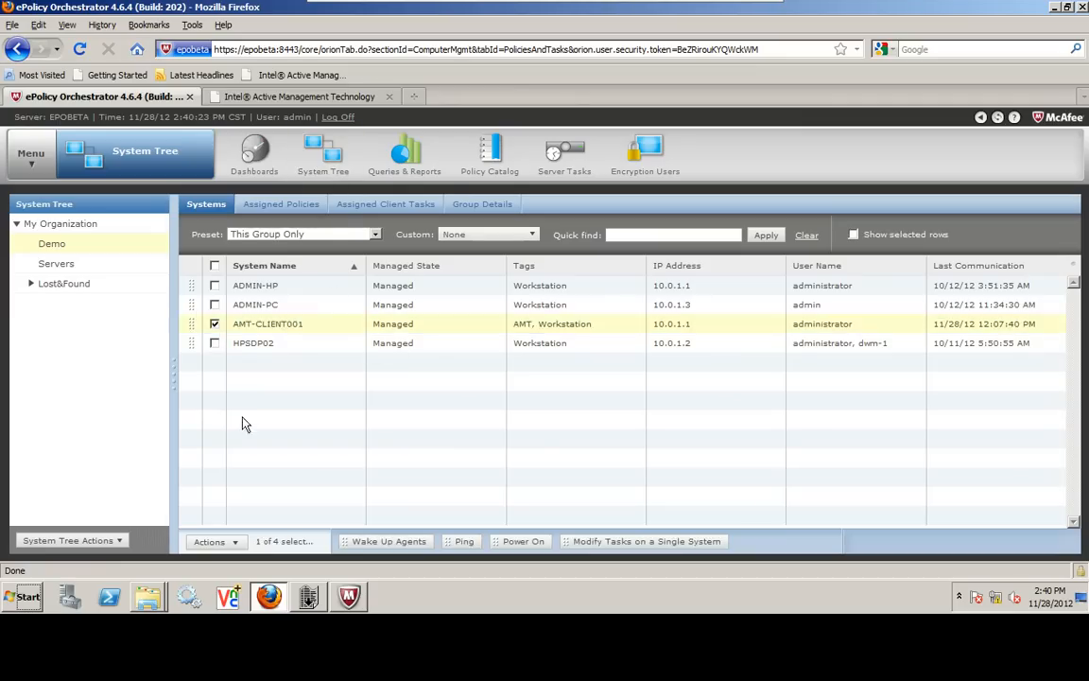
{"action": "left_click", "coordinate": [210, 541]}
{"action": "mouse_move", "coordinate": [260, 386]}
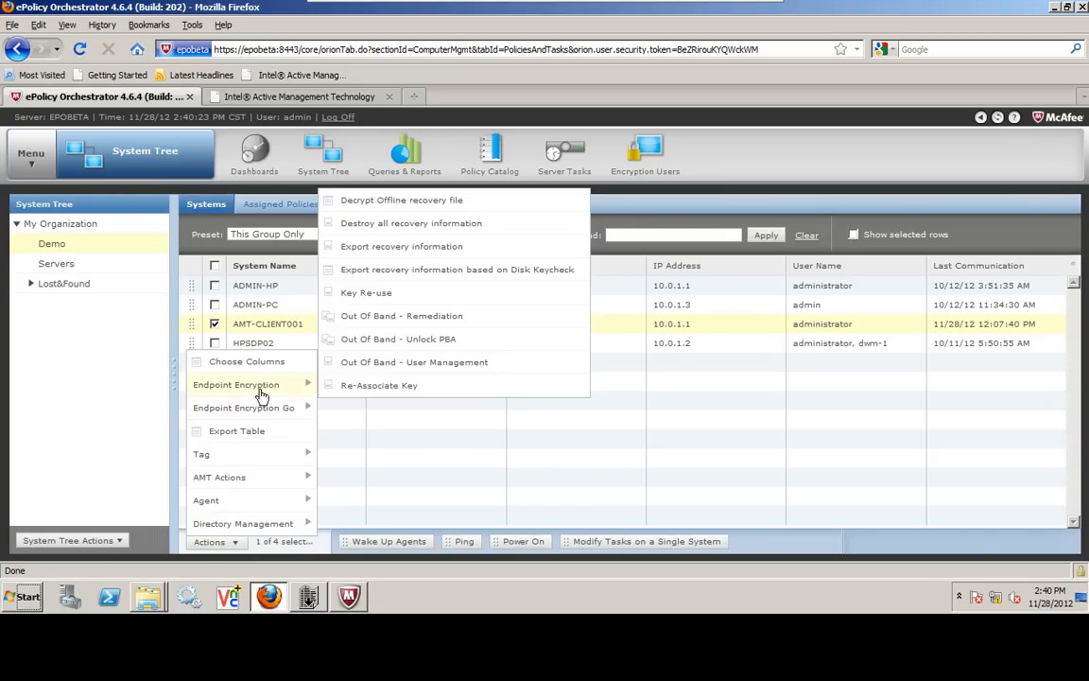
{"action": "left_click", "coordinate": [388, 339]}
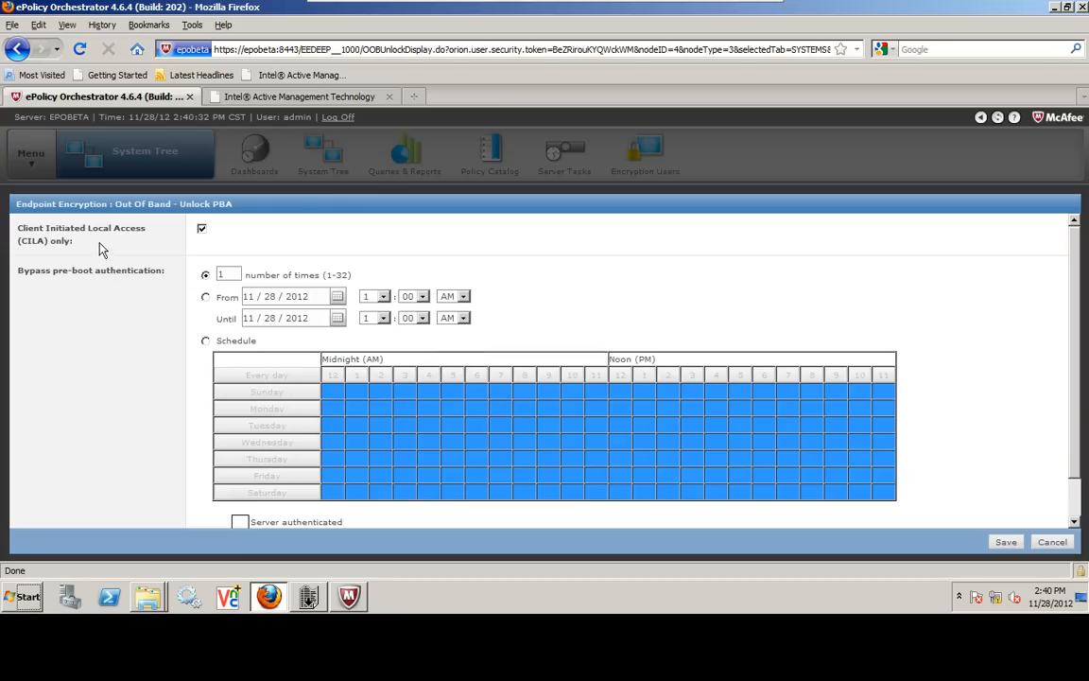
{"action": "mouse_move", "coordinate": [96, 238]}
{"action": "left_mouse_down"}
{"action": "mouse_move", "coordinate": [19, 219]}
{"action": "mouse_move", "coordinate": [93, 244]}
{"action": "left_mouse_up"}
{"action": "left_click", "coordinate": [202, 230]}
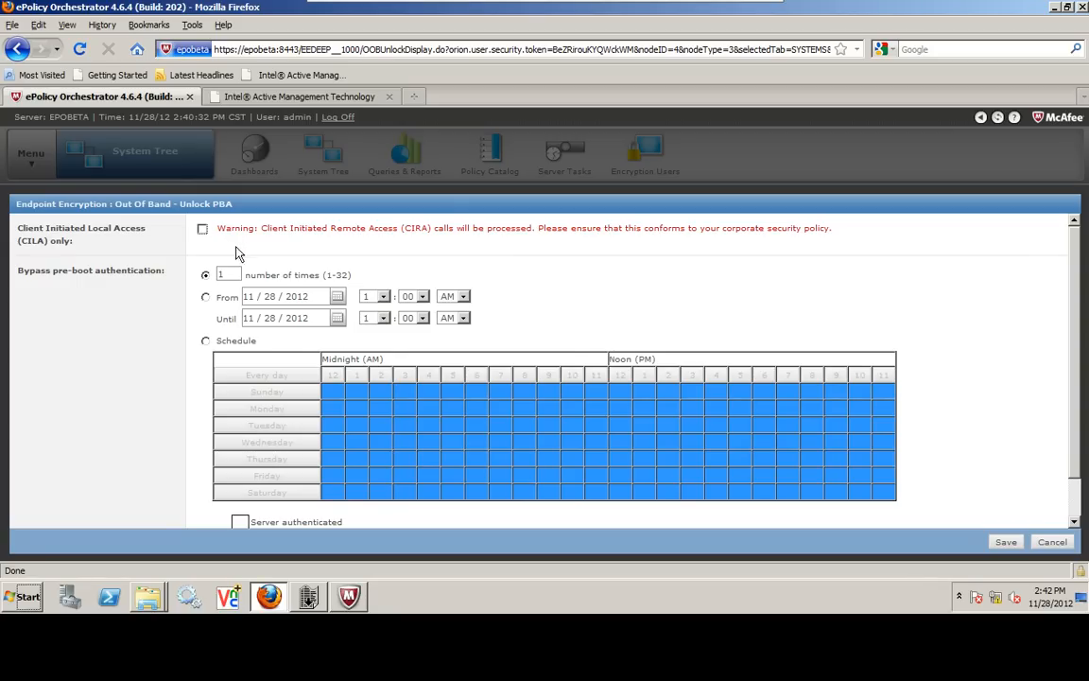
{"action": "left_click", "coordinate": [205, 297]}
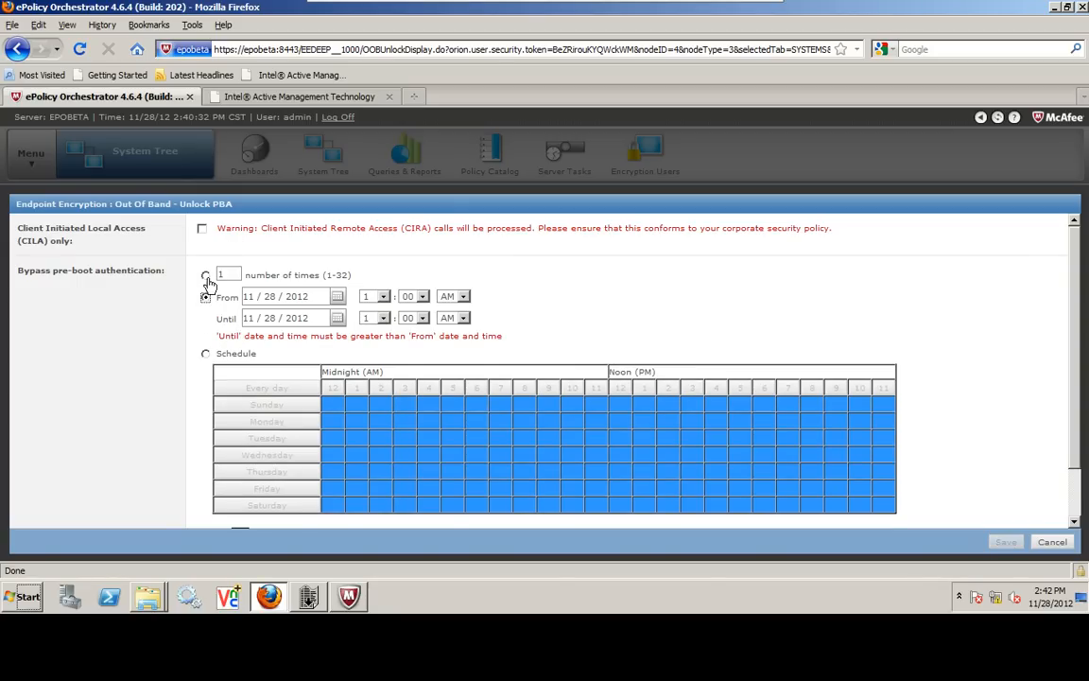
{"action": "left_click", "coordinate": [206, 275]}
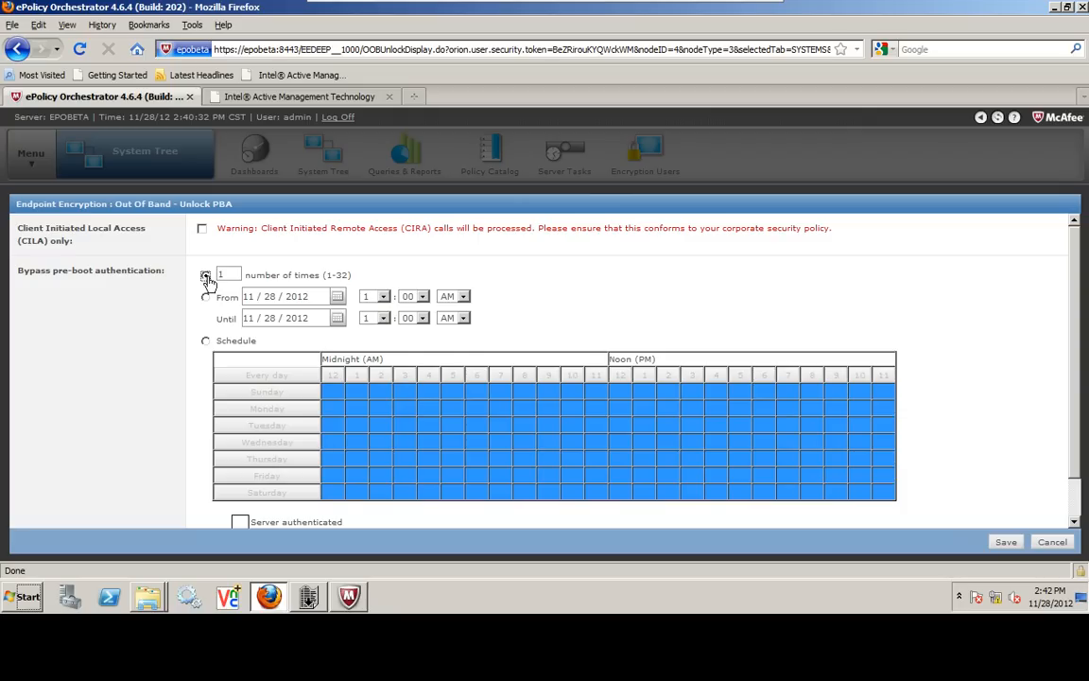
{"action": "left_click", "coordinate": [202, 229]}
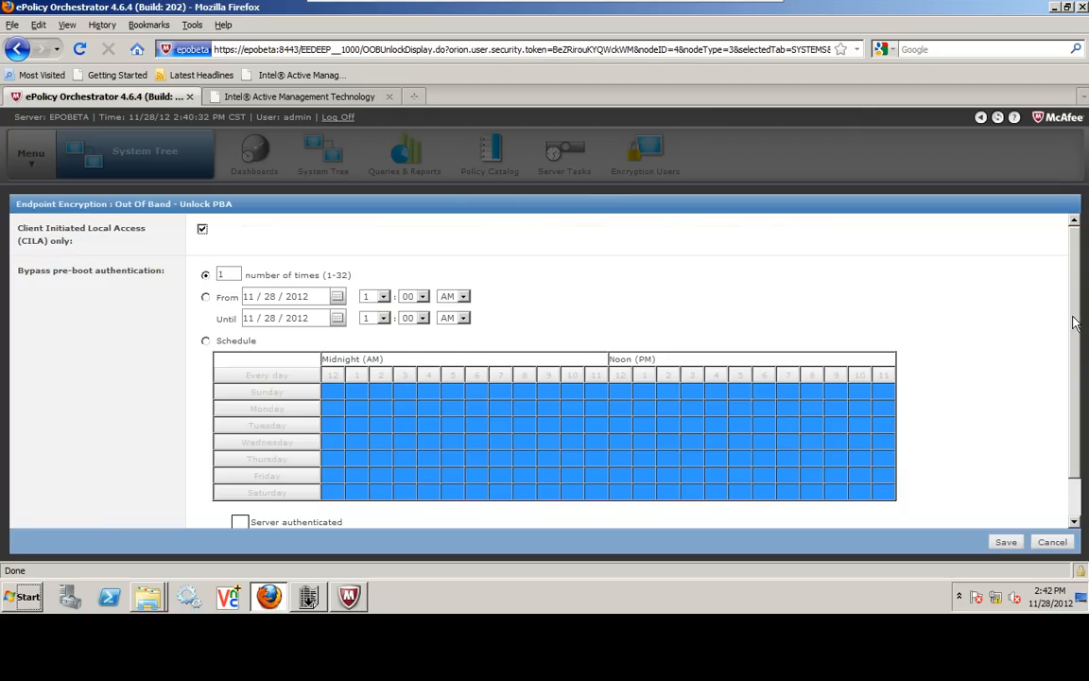
- Choose the Permanently bypass option for AMT-CLIENT001 and save the Unlock PBA settings
{"action": "scroll", "coordinate": [967, 295], "scroll_direction": "down", "scroll_amount": 1}
{"action": "left_click", "coordinate": [205, 510]}
{"action": "left_click", "coordinate": [997, 542]}
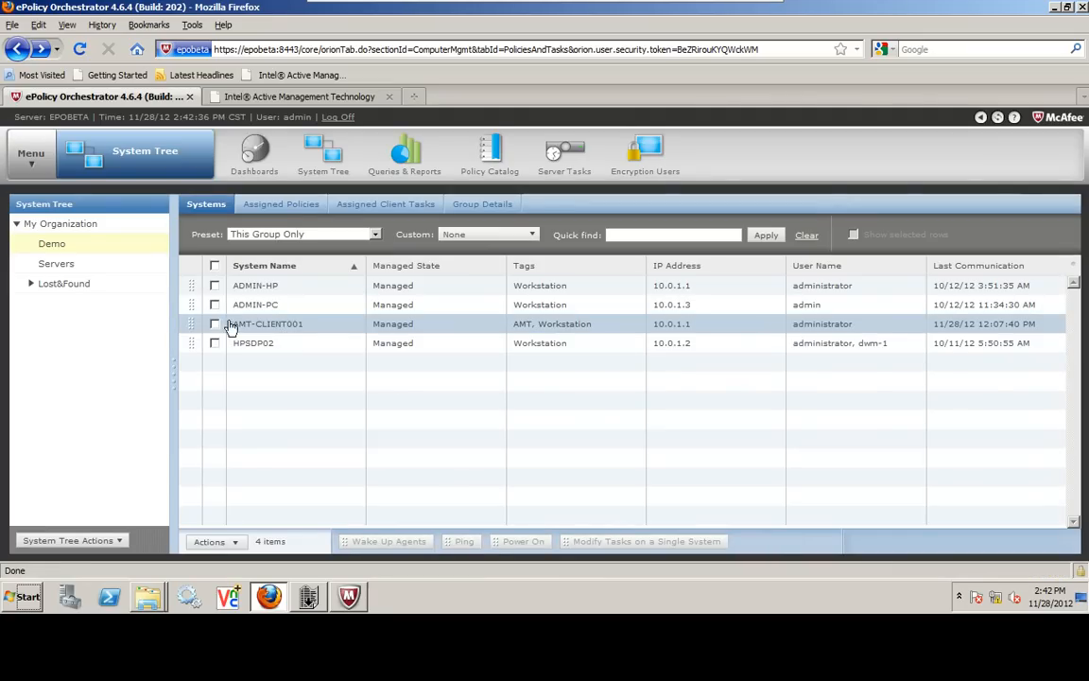
- Select all systems in the Demo group
{"action": "left_click", "coordinate": [214, 267]}
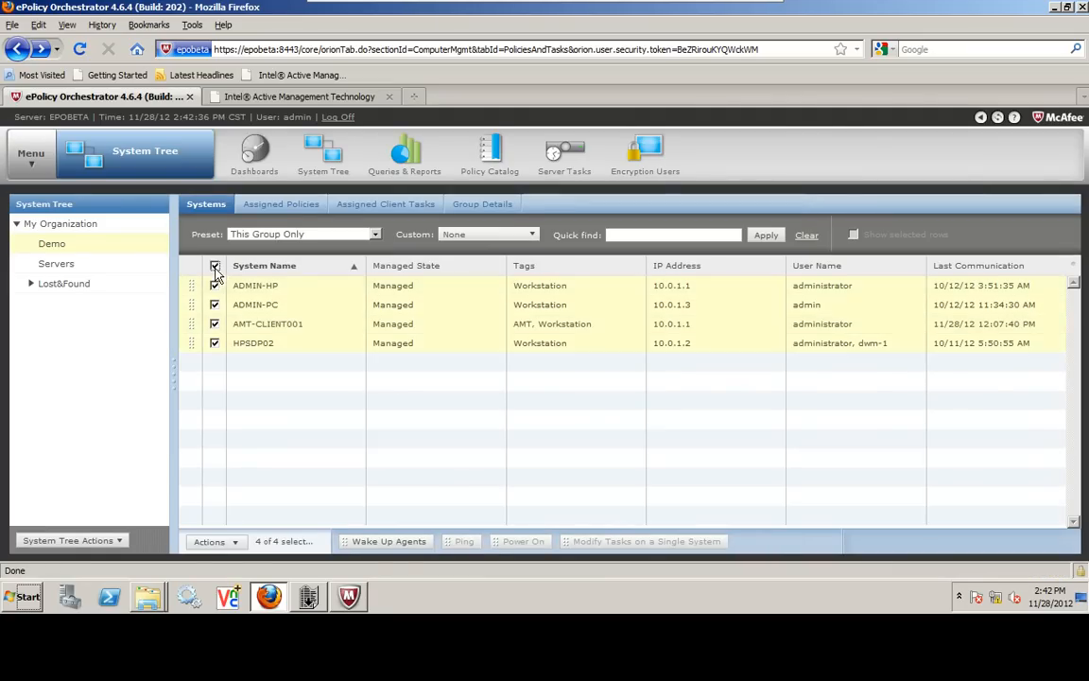